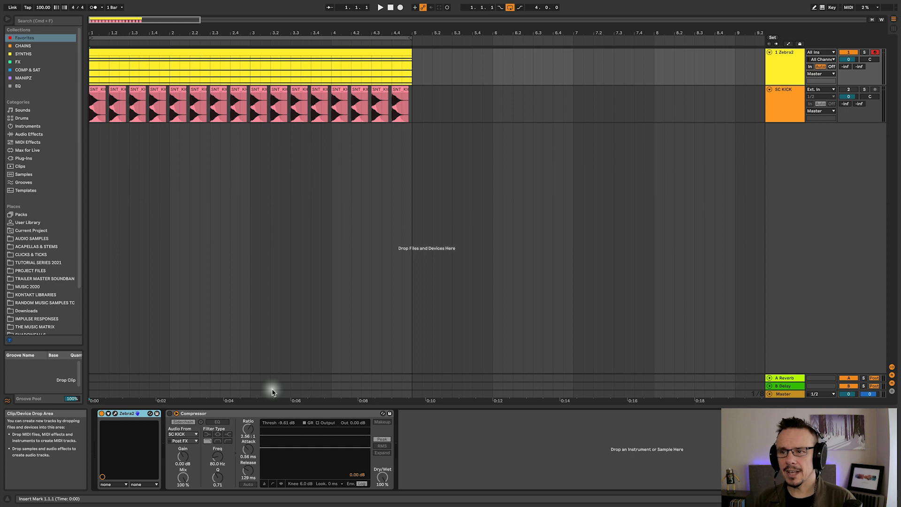
- Audition the Zebra2 clip, and listen to the SC KICK track soloed before turning its solo off
{"action": "left_click", "coordinate": [106, 49]}
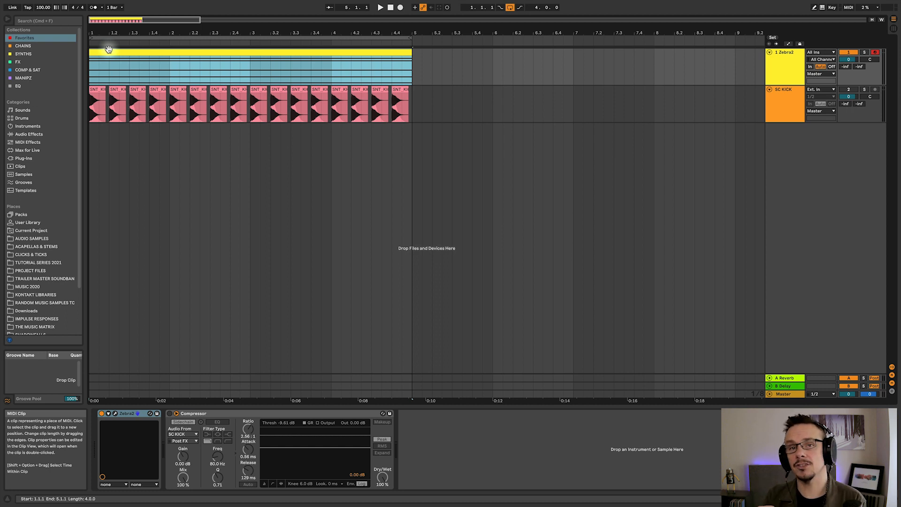
{"action": "key", "text": "space"}
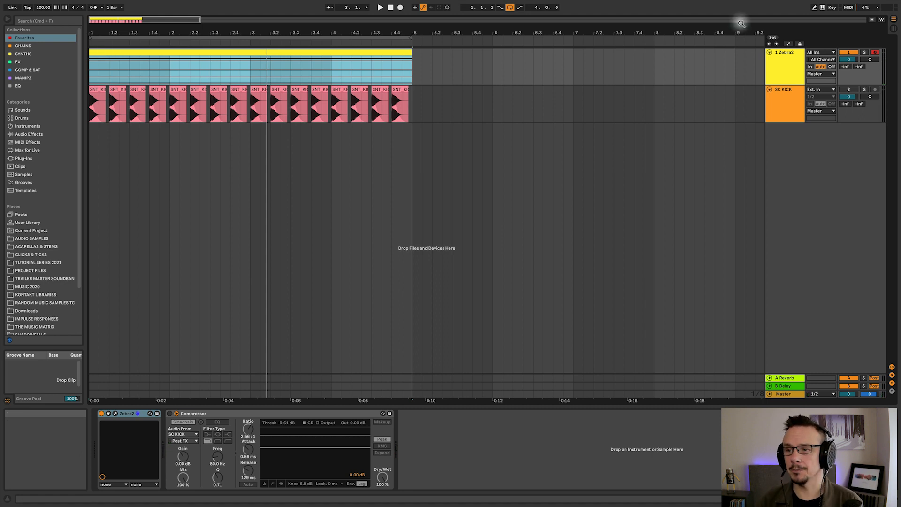
{"action": "left_click", "coordinate": [864, 89]}
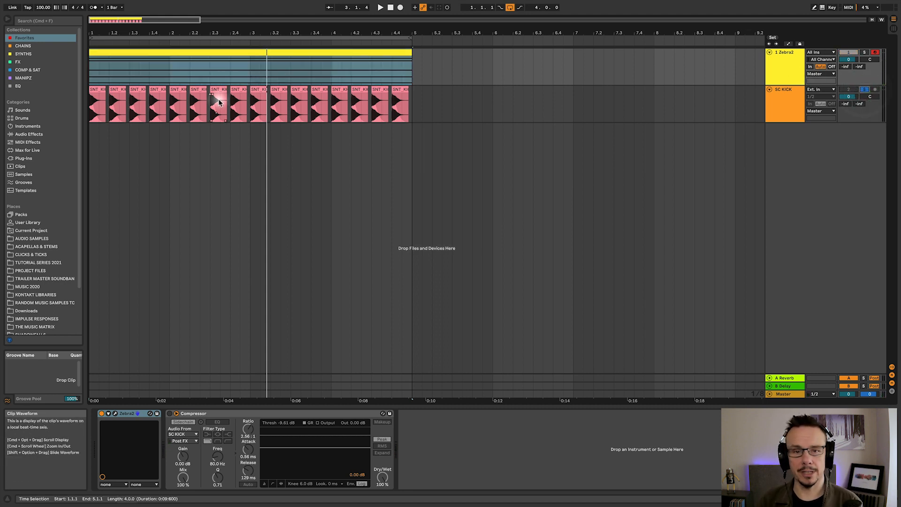
{"action": "key", "text": "space"}
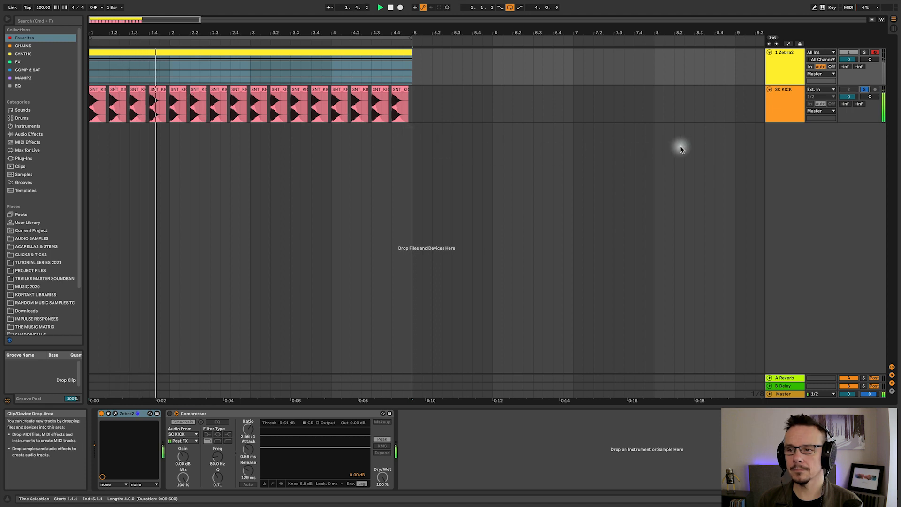
{"action": "key", "text": "space"}
{"action": "left_click", "coordinate": [865, 89]}
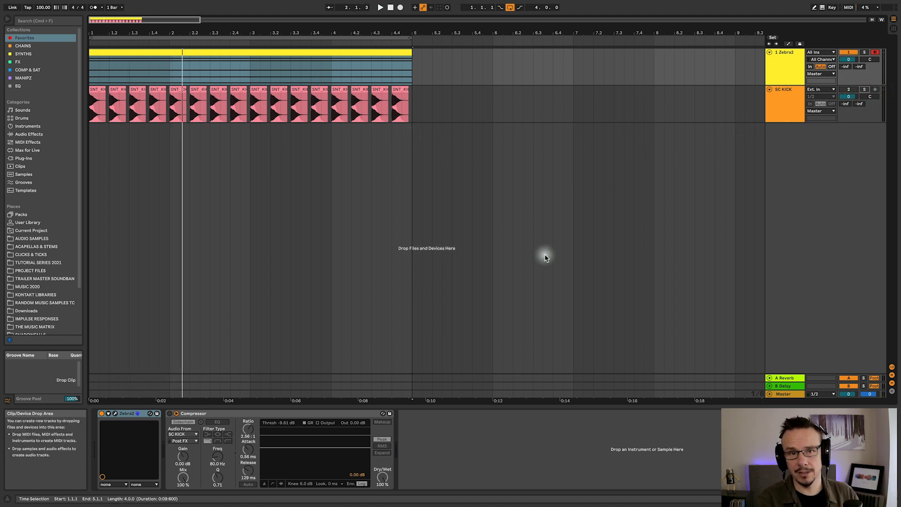
- Select the Zebra2 track and collapse and re-expand the sidechain section of its Compressor
{"action": "left_click", "coordinate": [272, 53]}
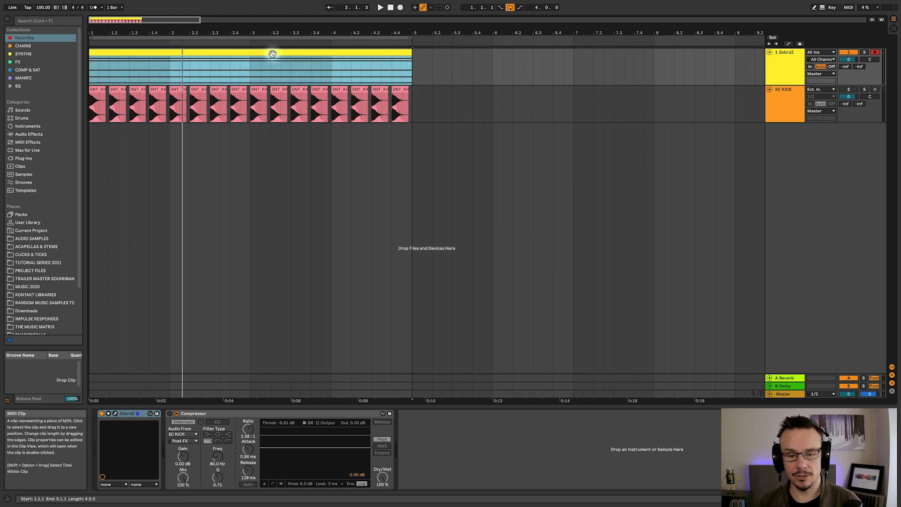
{"action": "left_click", "coordinate": [170, 415]}
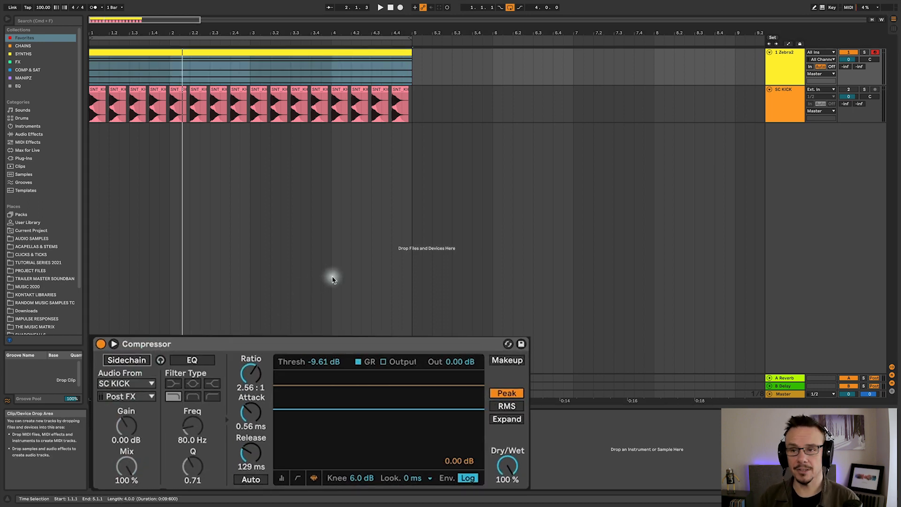
{"action": "left_click", "coordinate": [786, 69]}
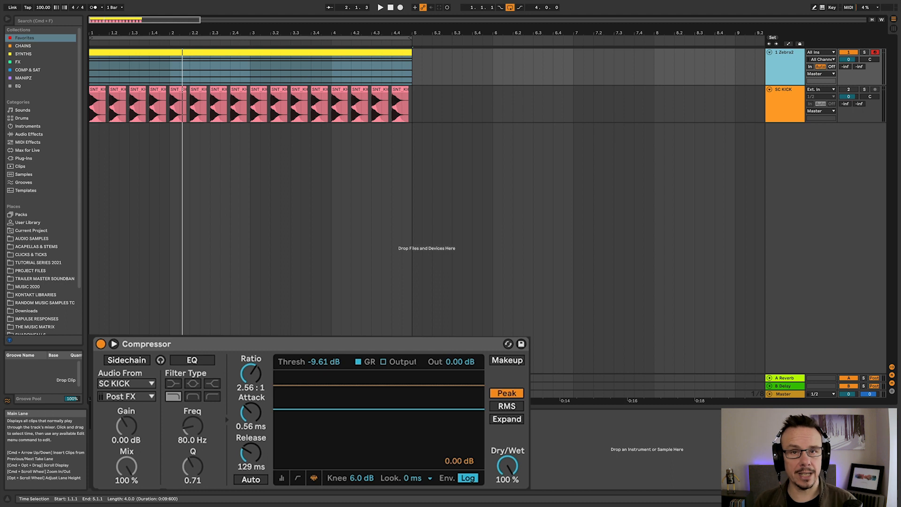
{"action": "left_click", "coordinate": [113, 343]}
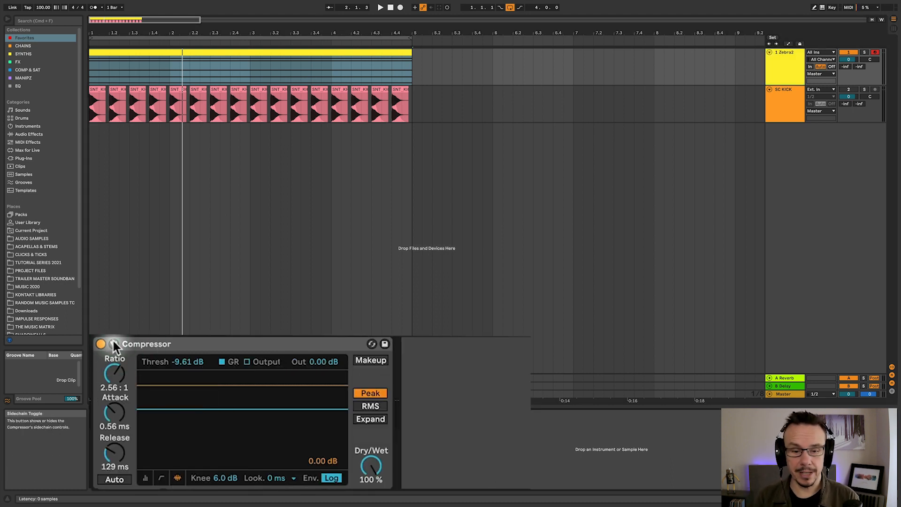
{"action": "left_click", "coordinate": [242, 411]}
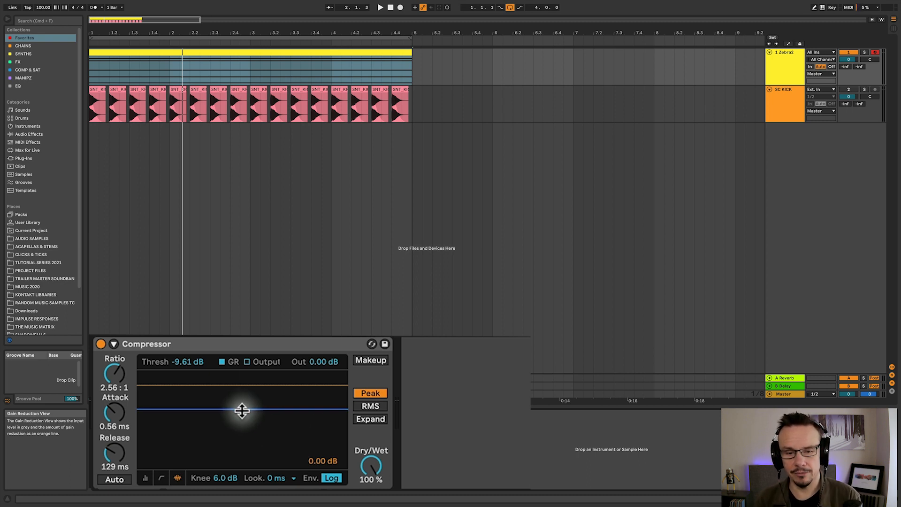
{"action": "left_click", "coordinate": [114, 344]}
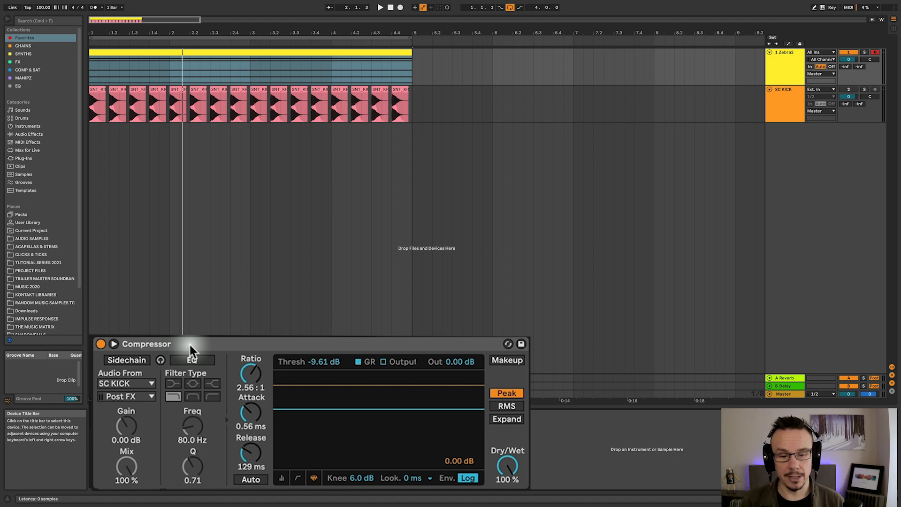
- Enable sidechain on the Zebra2 track's Compressor with SC KICK as the audio source
{"action": "left_click", "coordinate": [115, 358]}
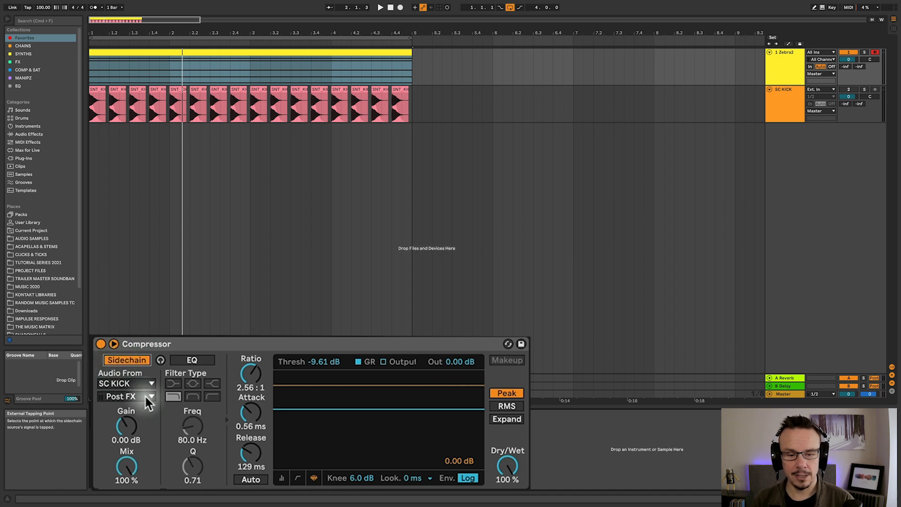
{"action": "left_click", "coordinate": [142, 383]}
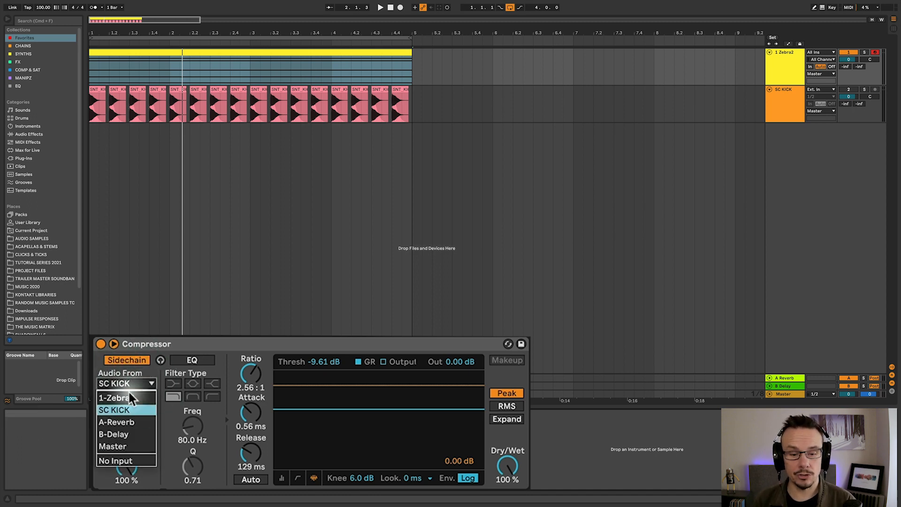
{"action": "left_click", "coordinate": [116, 410]}
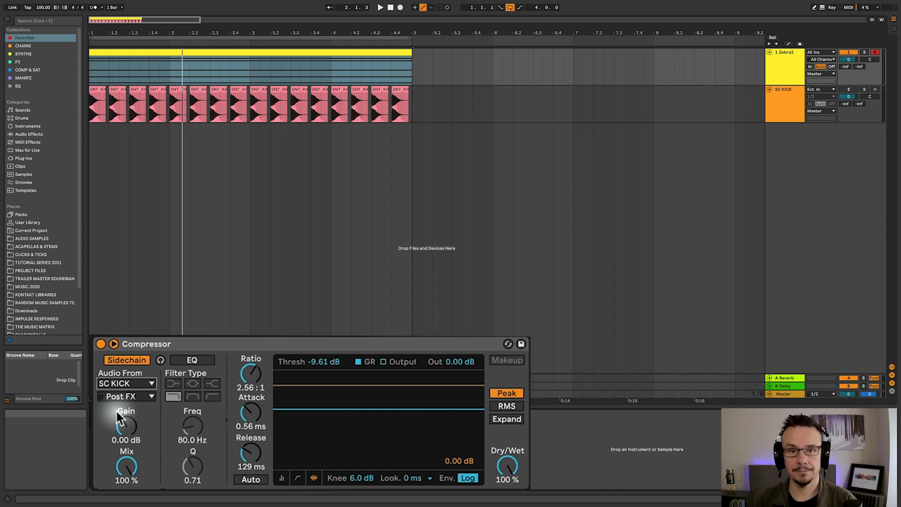
- Set the Compressor's ratio to 7.41:1 and, starting from a 0.15 dB threshold, lower the threshold to -41.5 dB during playback
{"action": "left_click", "coordinate": [221, 51]}
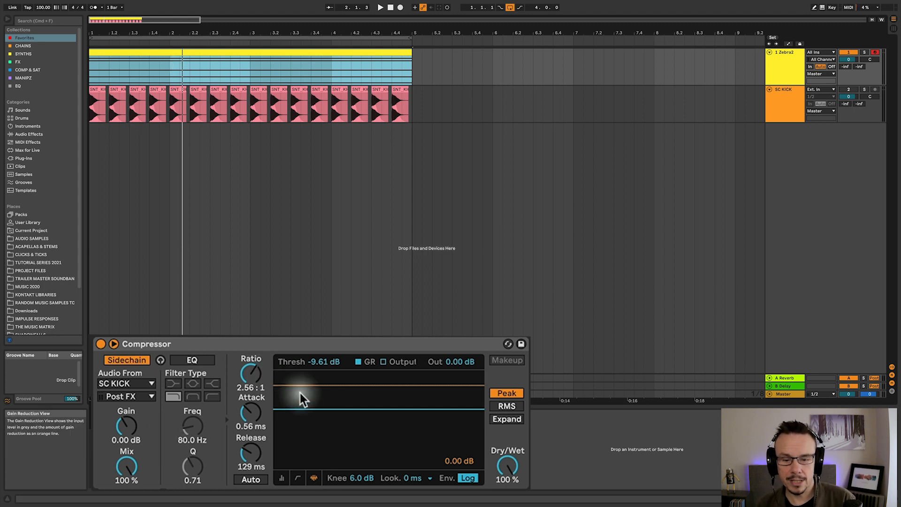
{"action": "left_click_drag", "start_coordinate": [305, 409], "coordinate": [306, 385]}
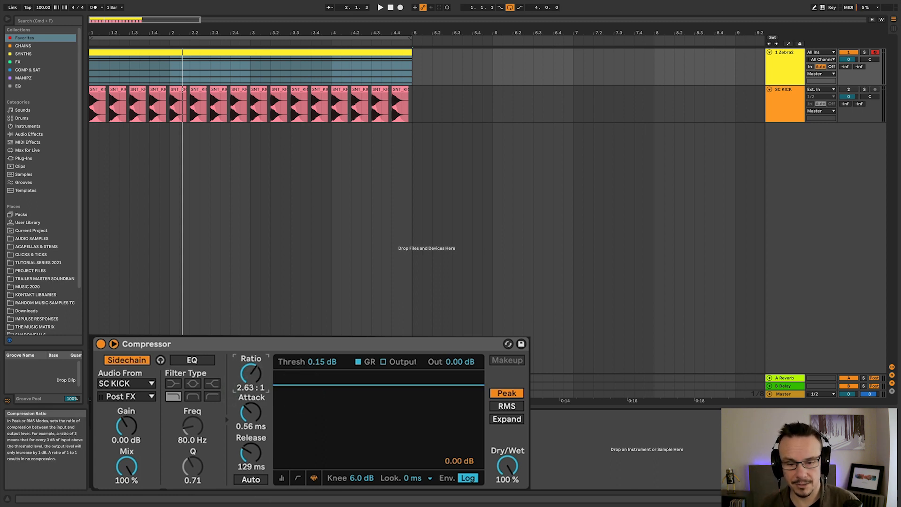
{"action": "left_click_drag", "start_coordinate": [251, 374], "coordinate": [251, 364]}
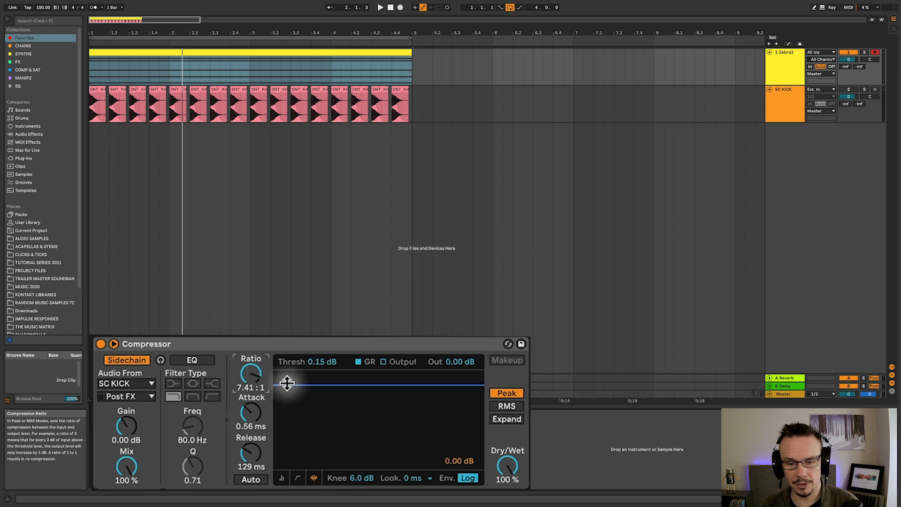
{"action": "key", "text": "space"}
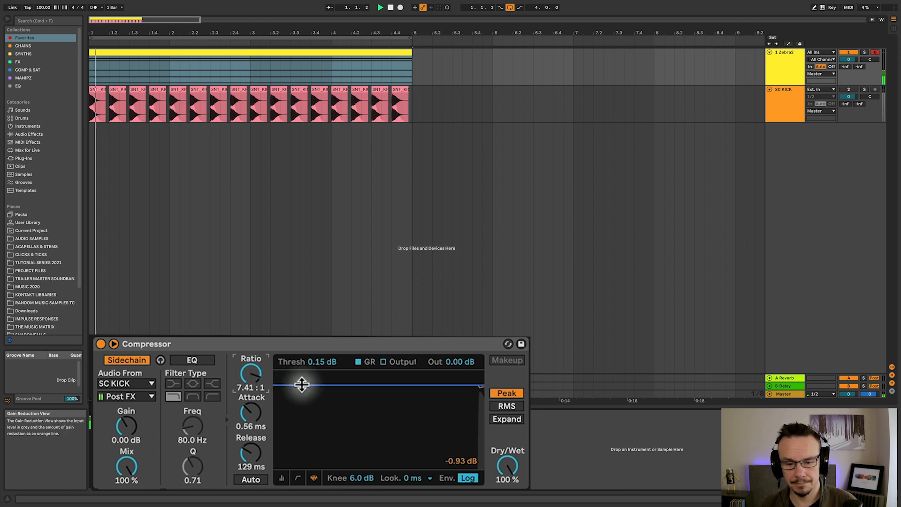
{"action": "left_click_drag", "start_coordinate": [302, 385], "coordinate": [303, 454]}
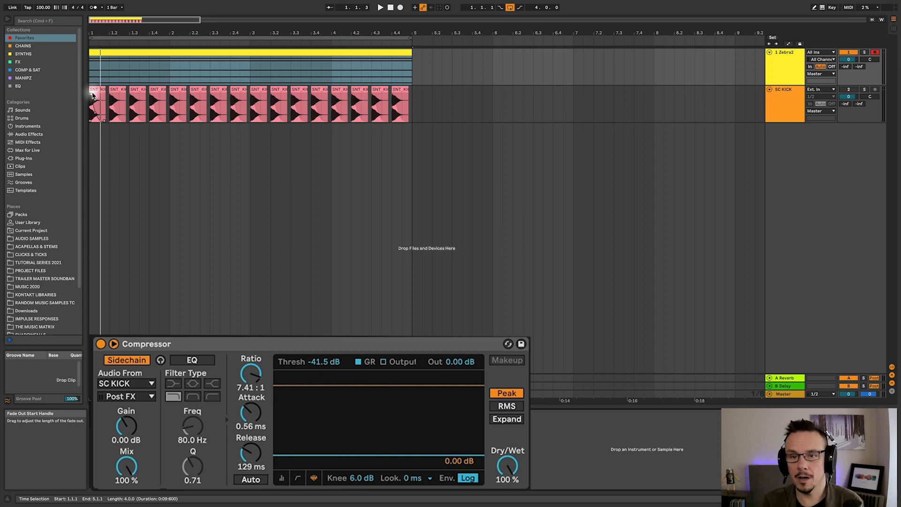
- Unmute the SC KICK track and add a Limiter from the Dynamics audio effects to the Master track
{"action": "left_click", "coordinate": [848, 90]}
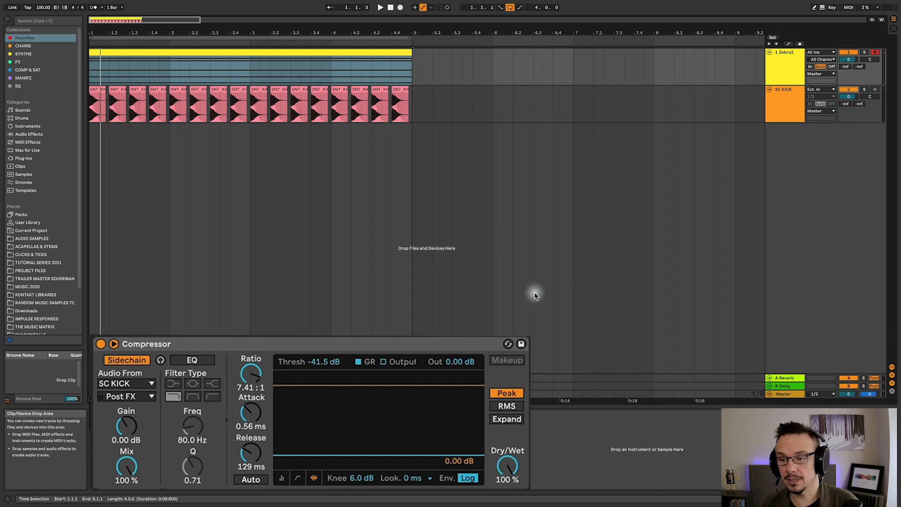
{"action": "left_click", "coordinate": [776, 394]}
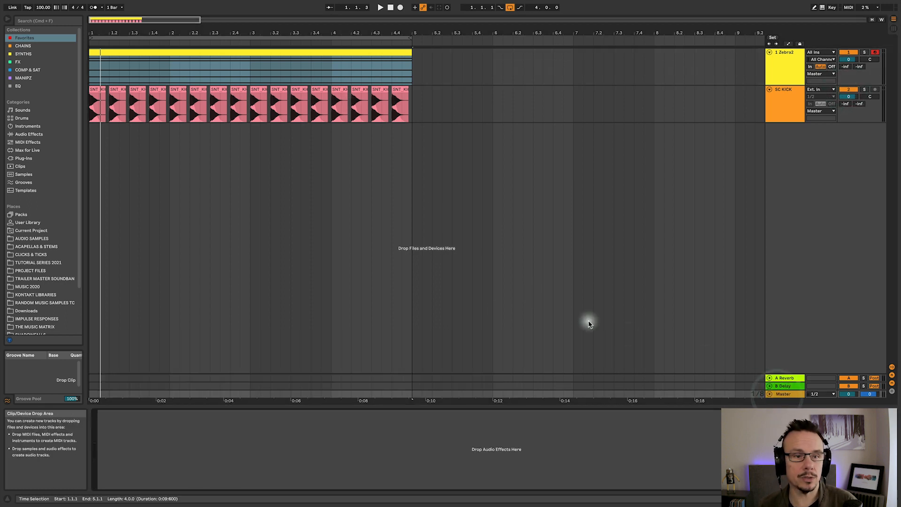
{"action": "left_click", "coordinate": [33, 134]}
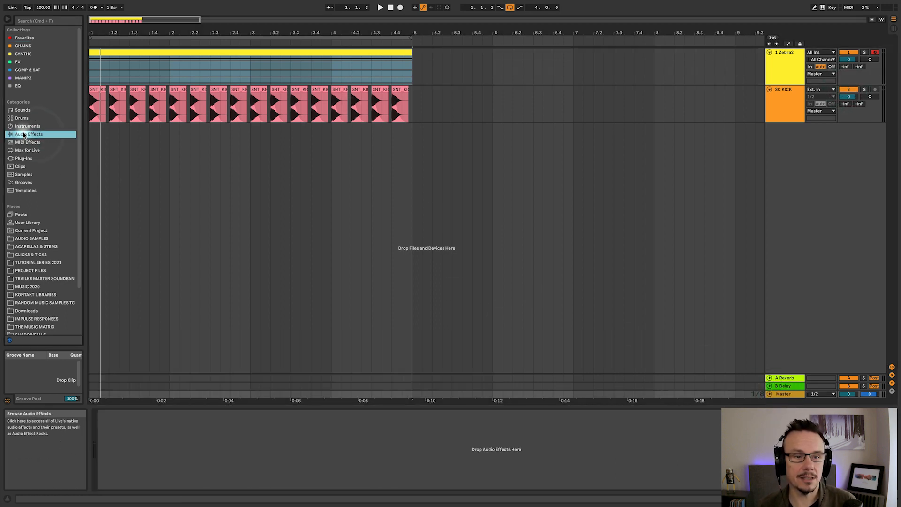
{"action": "left_click_drag", "start_coordinate": [84, 115], "coordinate": [173, 111]}
{"action": "left_click", "coordinate": [108, 54]}
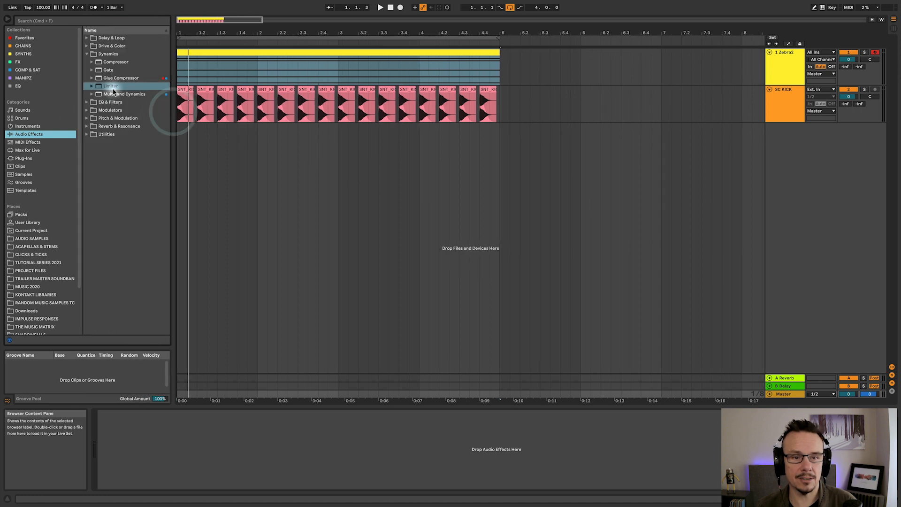
{"action": "left_click_drag", "start_coordinate": [111, 86], "coordinate": [247, 457]}
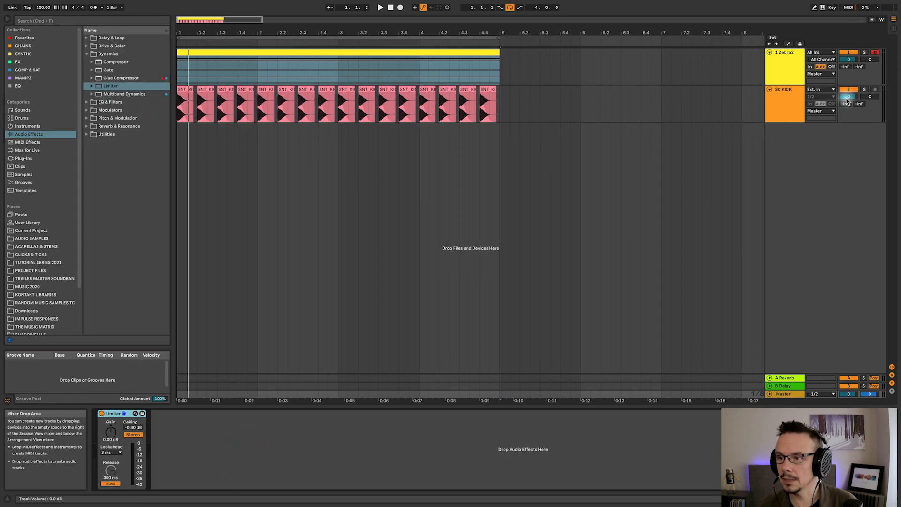
- Lower the SC KICK volume to -4.2 dB and mute that track again while auditioning the sidechained Zebra2 loop
{"action": "left_click_drag", "start_coordinate": [848, 97], "coordinate": [848, 101]}
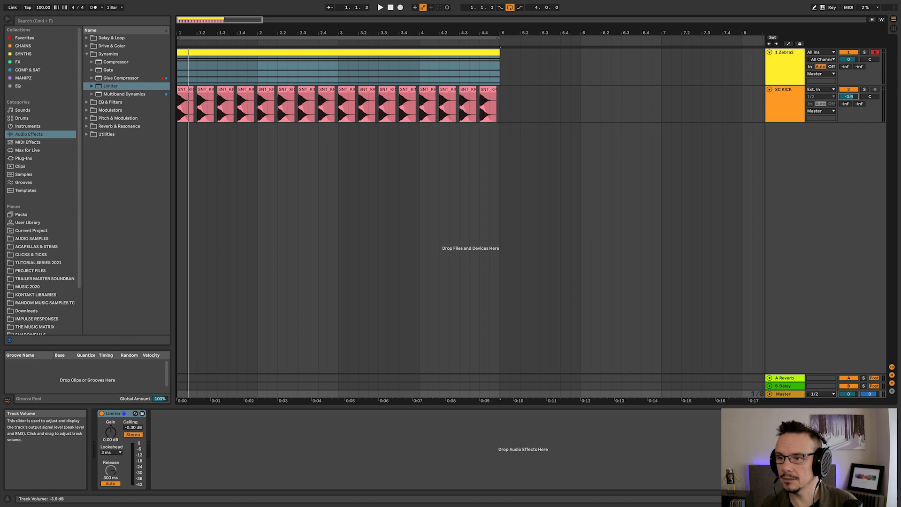
{"action": "left_click", "coordinate": [787, 54]}
{"action": "key", "text": "space"}
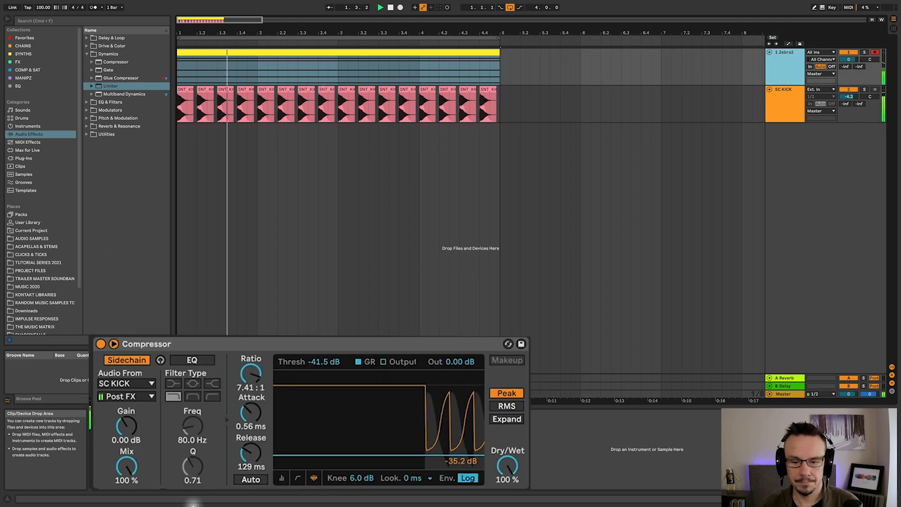
{"action": "left_click", "coordinate": [849, 90]}
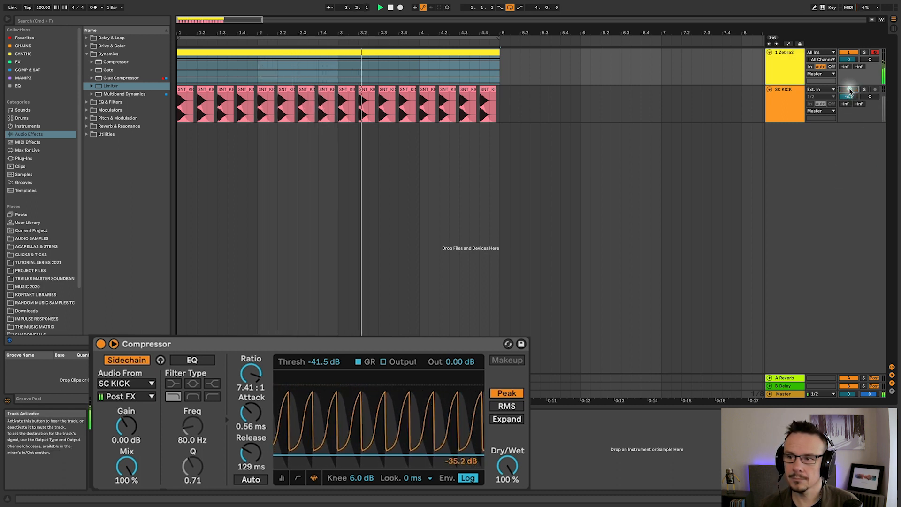
{"action": "key", "text": "space"}
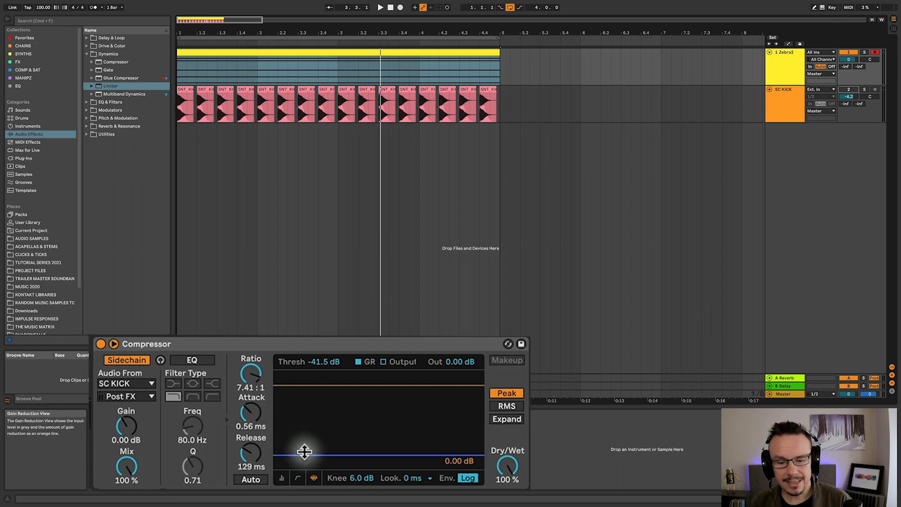
- Raise the Compressor's threshold to -8.63 dB during playback and replay the loop from its start
{"action": "key", "text": "space"}
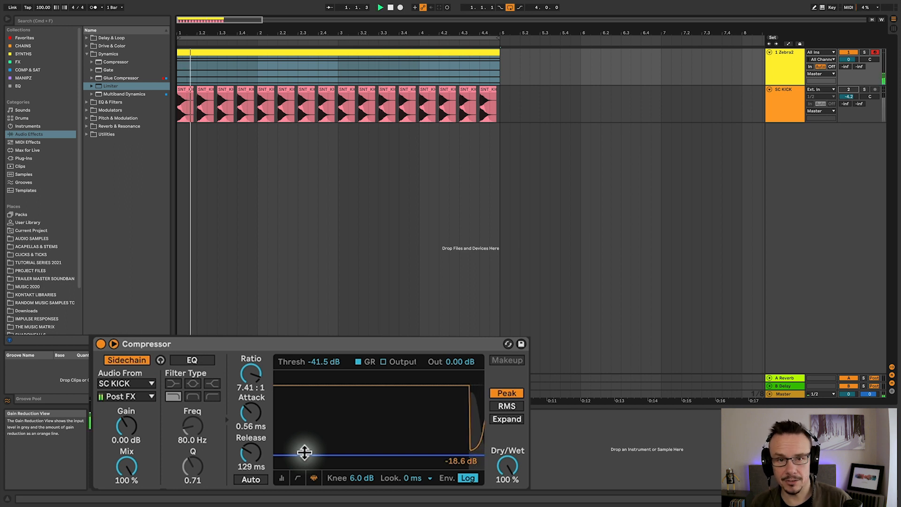
{"action": "left_click_drag", "start_coordinate": [304, 452], "coordinate": [301, 407]}
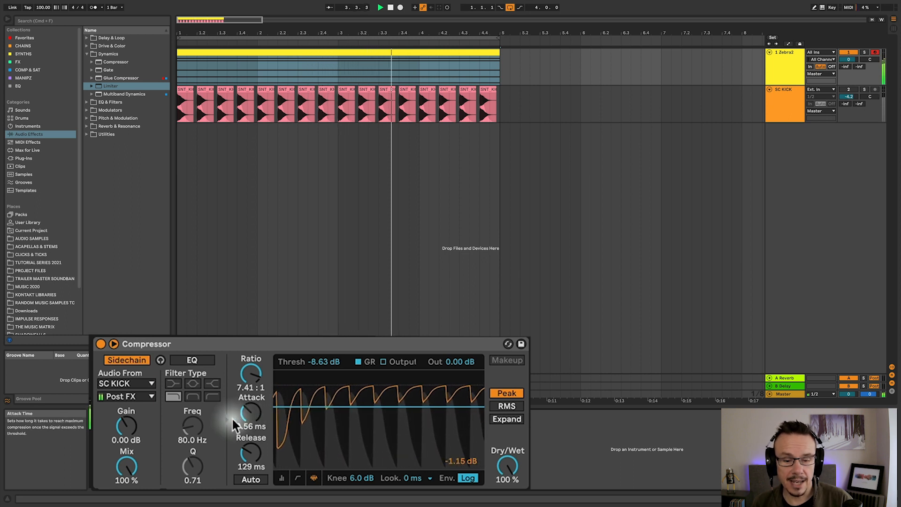
{"action": "key", "text": "space"}
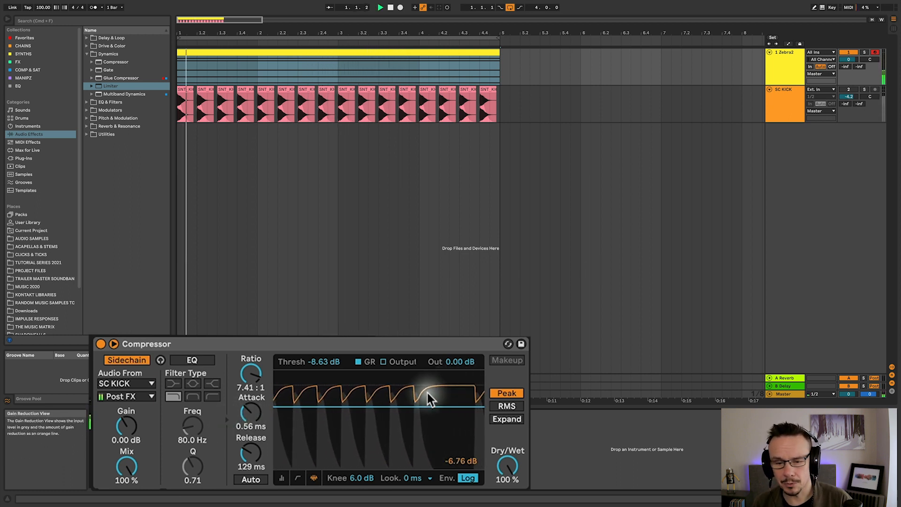